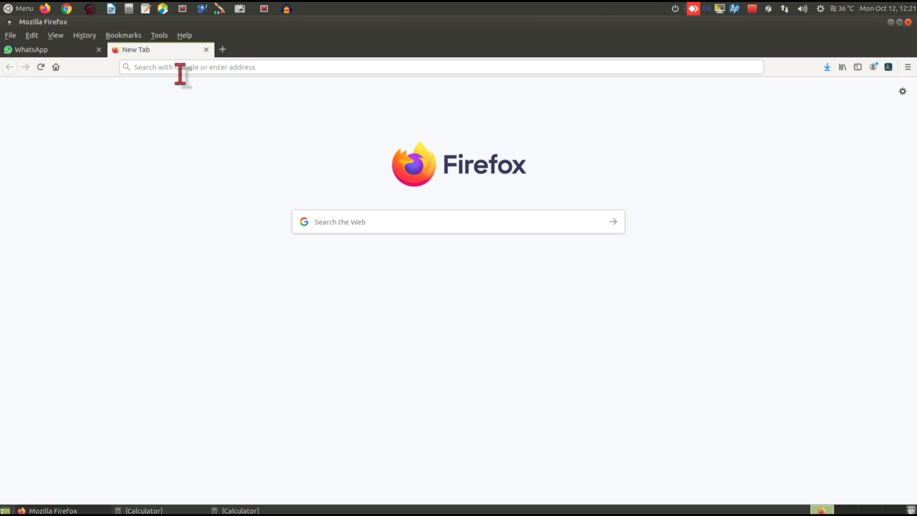
- Load finassam.in in the Firefox tab to reach the Assam Finance welcome page
left_click(216, 72)
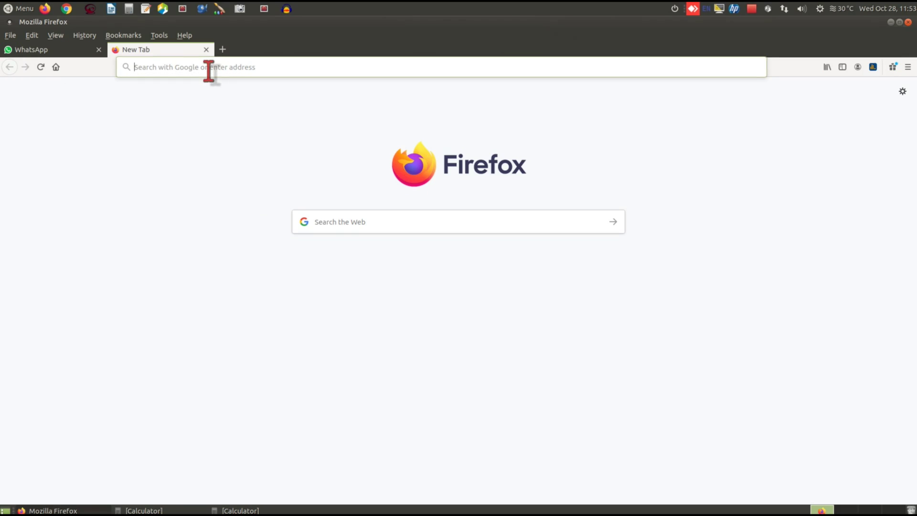
left_click(209, 67)
type("finassam.in/")
key("Return")
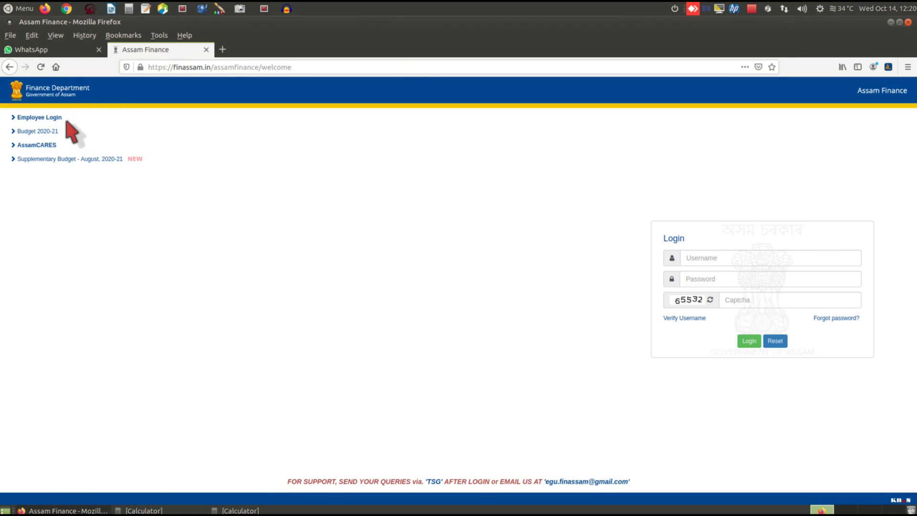
- Follow the Employee link on the welcome page to open Employee Login in a new tab
left_click(44, 117)
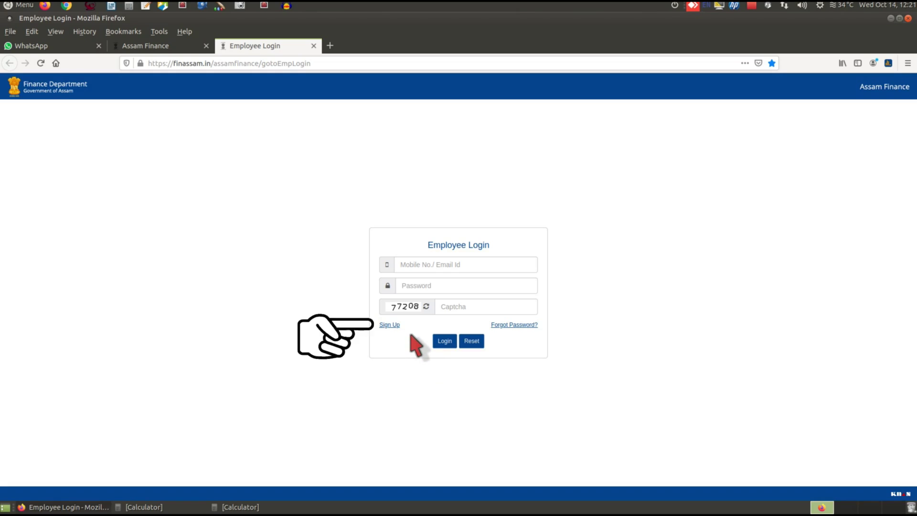
- On the Sign Up form, fill the IFSC code from autocomplete and the account number, then continue
left_click(395, 326)
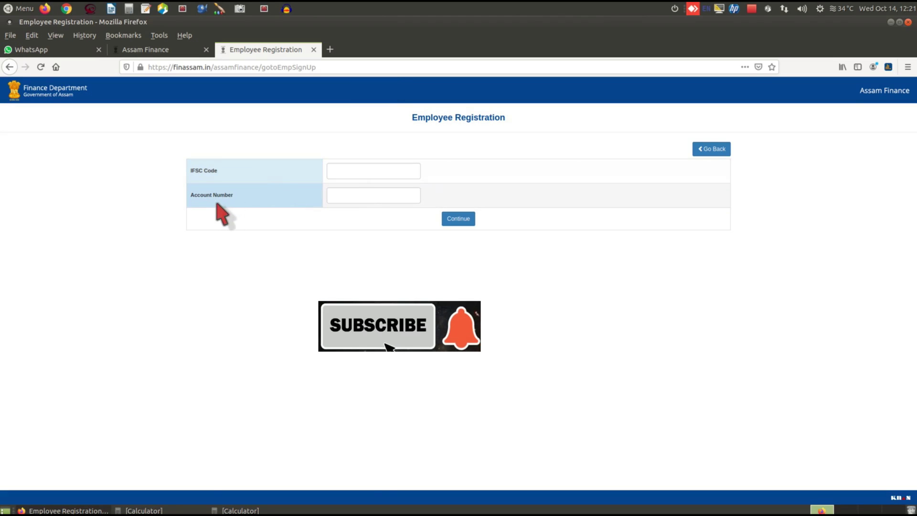
left_click(370, 196)
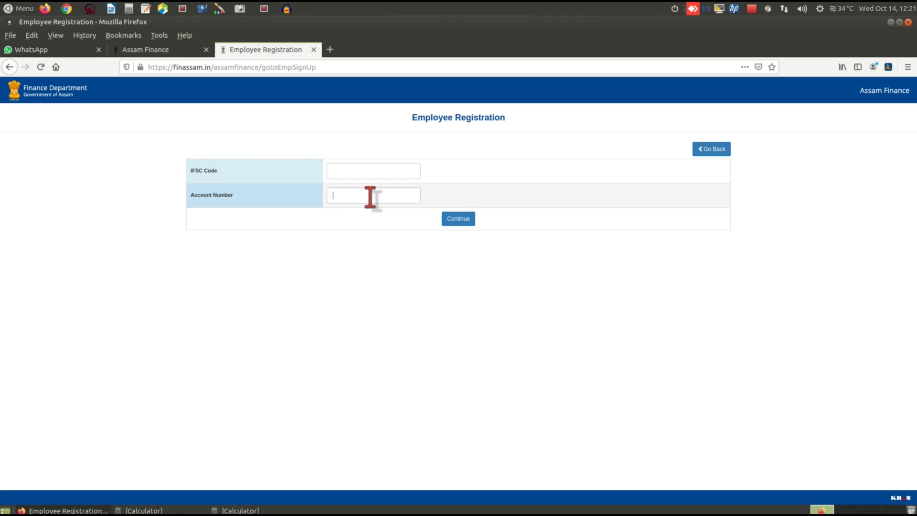
left_click(365, 172)
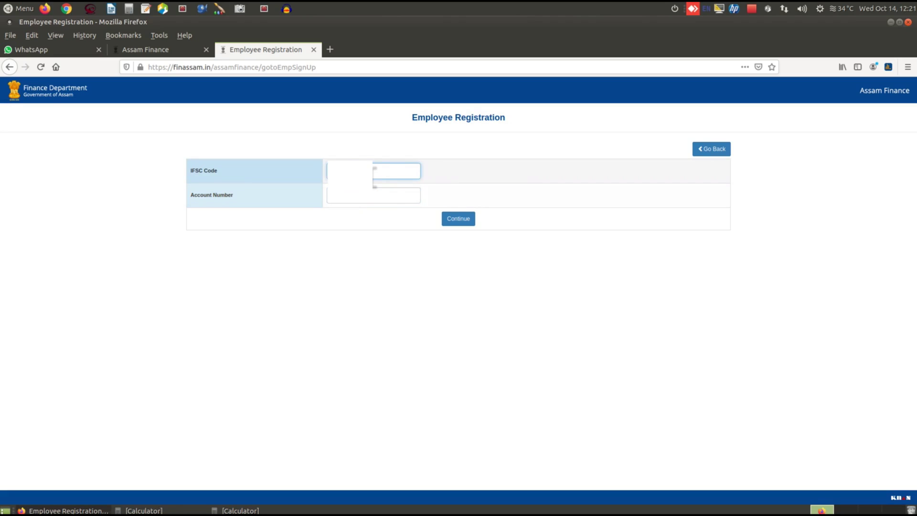
left_click(375, 170)
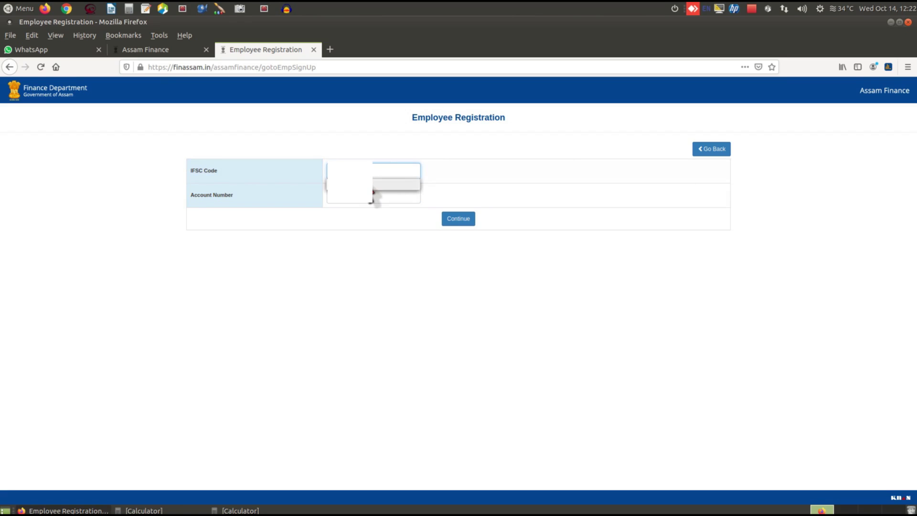
left_click(373, 187)
left_click(375, 196)
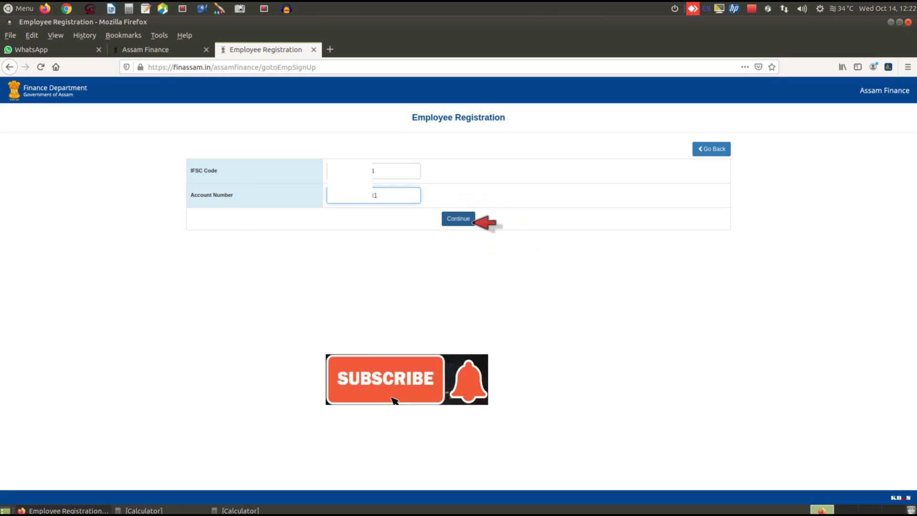
left_click(472, 220)
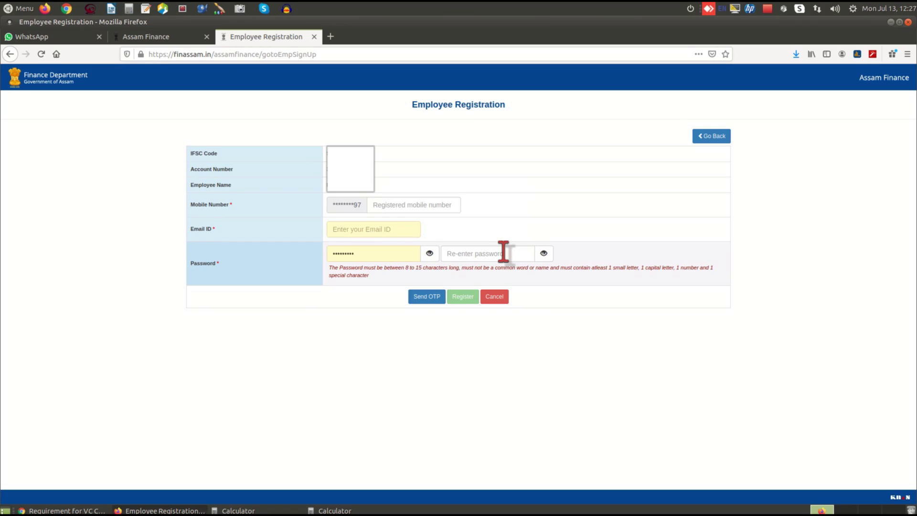
- Complete the registration email address with its gmail.com domain
left_click(359, 230)
left_click(360, 229)
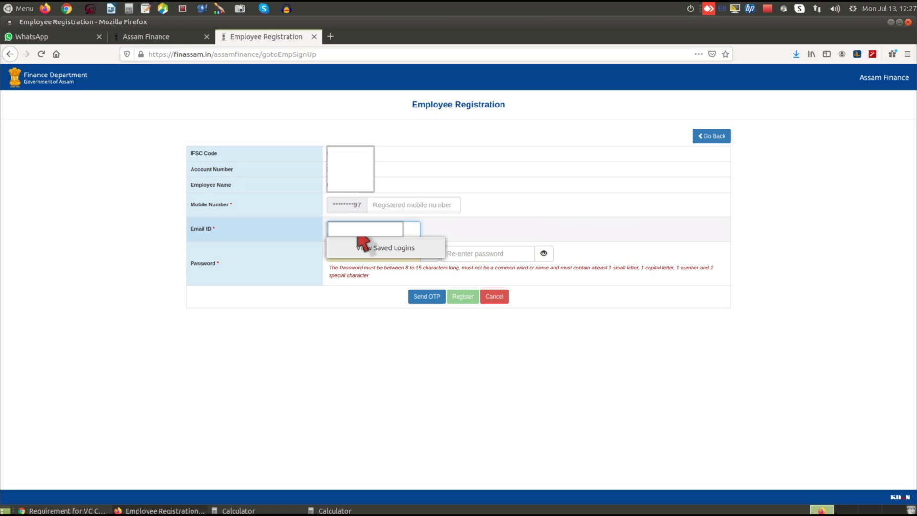
type("gmail.")
type("com")
key("Tab")
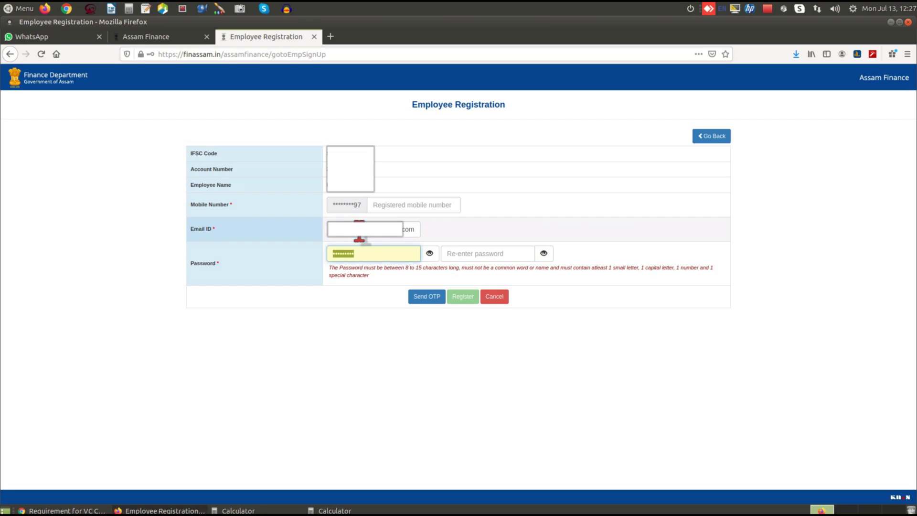
- Correct the password, re-enter it to confirm, and enter the mobile number
left_click(328, 254)
key("Delete")
key("Delete")
key("Delete")
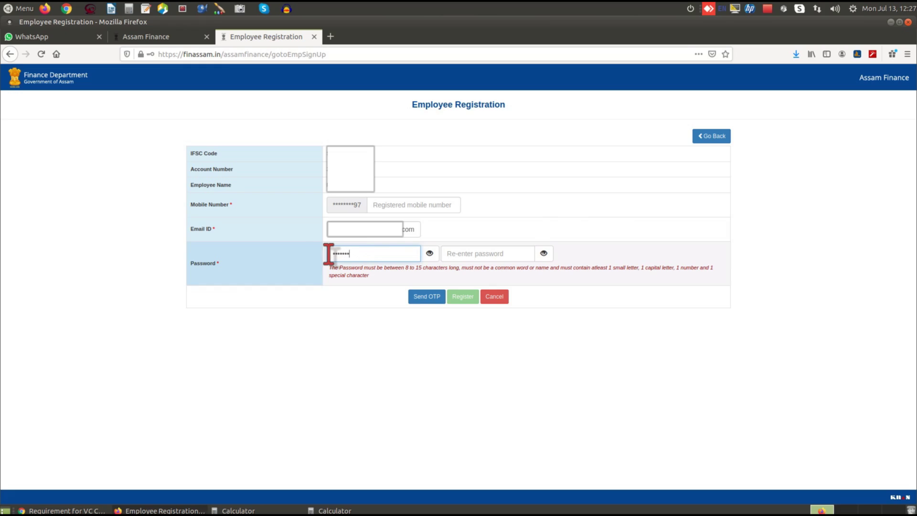
type("*")
left_click(481, 253)
type("**********")
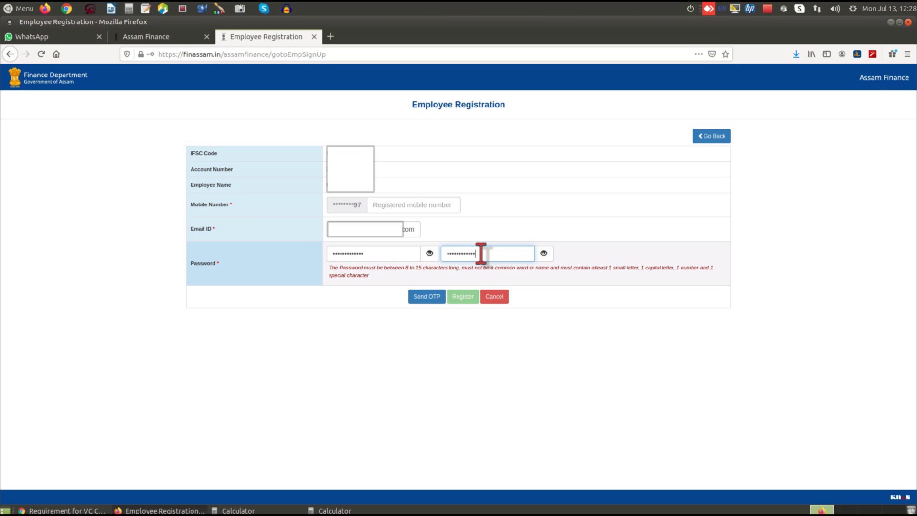
left_click(422, 205)
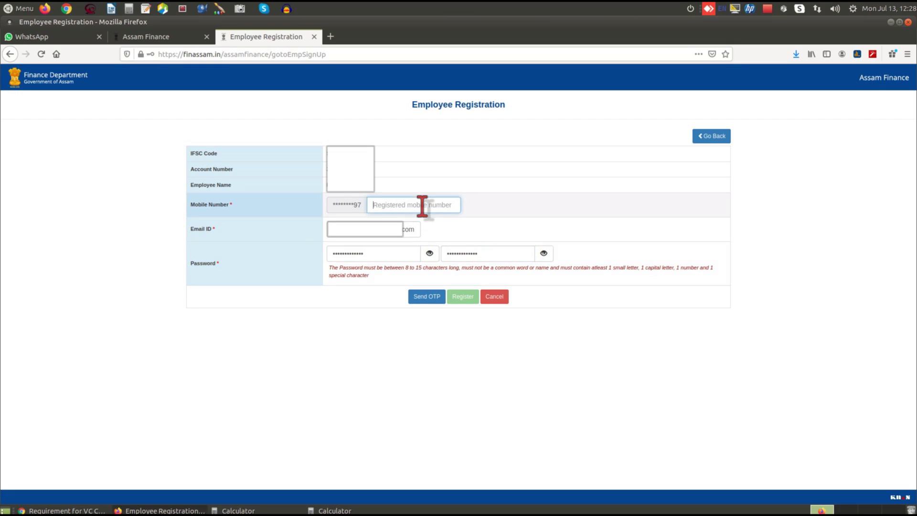
type("9")
- Send the OTP, enter the received code and submit the registration with Register
left_click(432, 296)
left_click(429, 292)
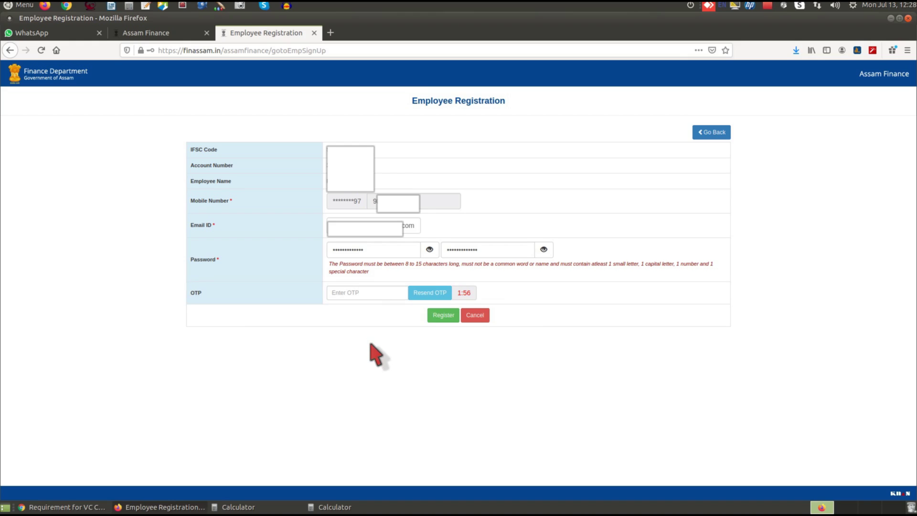
left_click(354, 293)
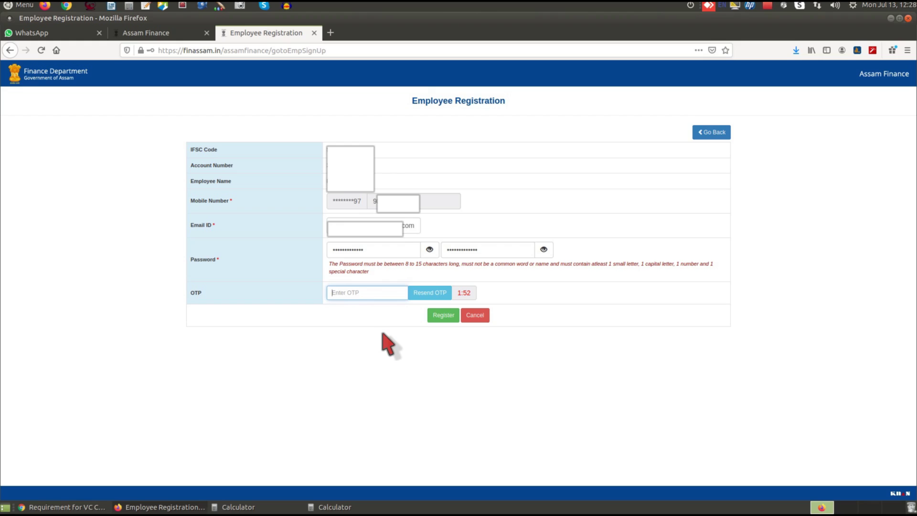
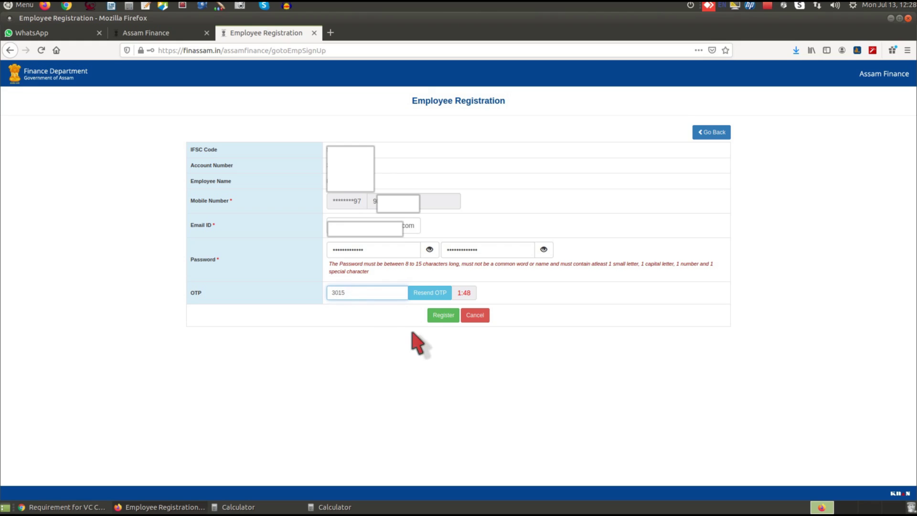
left_click(437, 313)
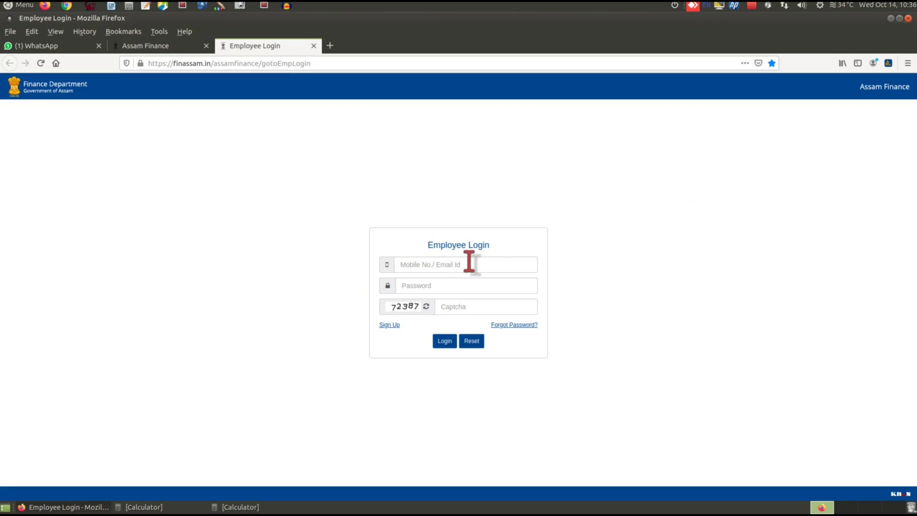
- Enter the registered mobile number, account password and captcha, then log in
left_click(490, 263)
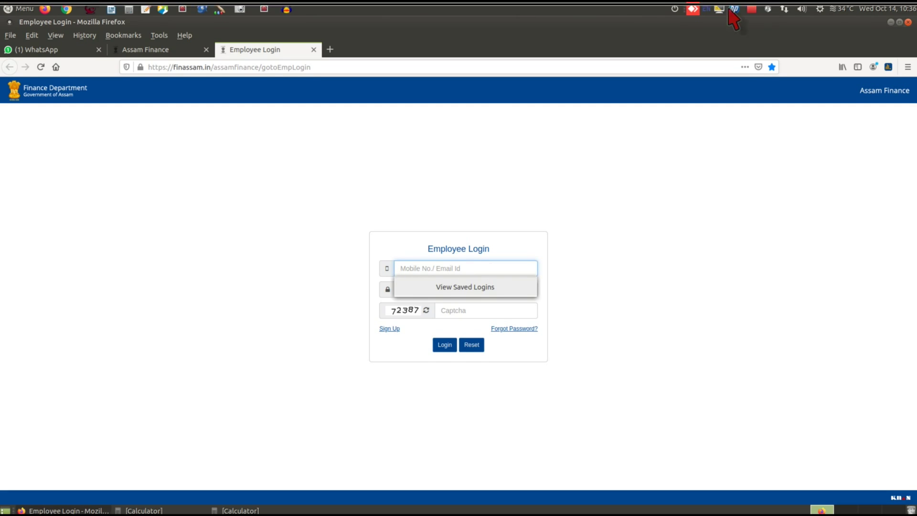
left_click(751, 6)
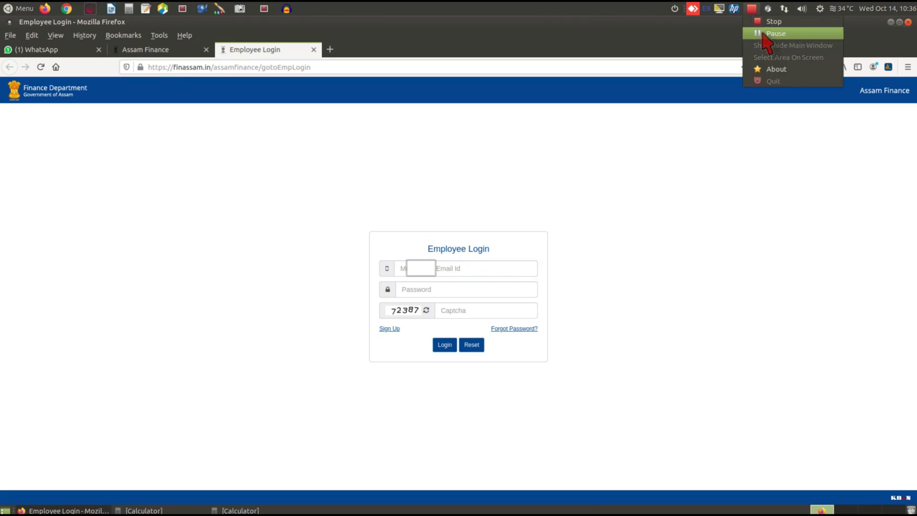
left_click(764, 33)
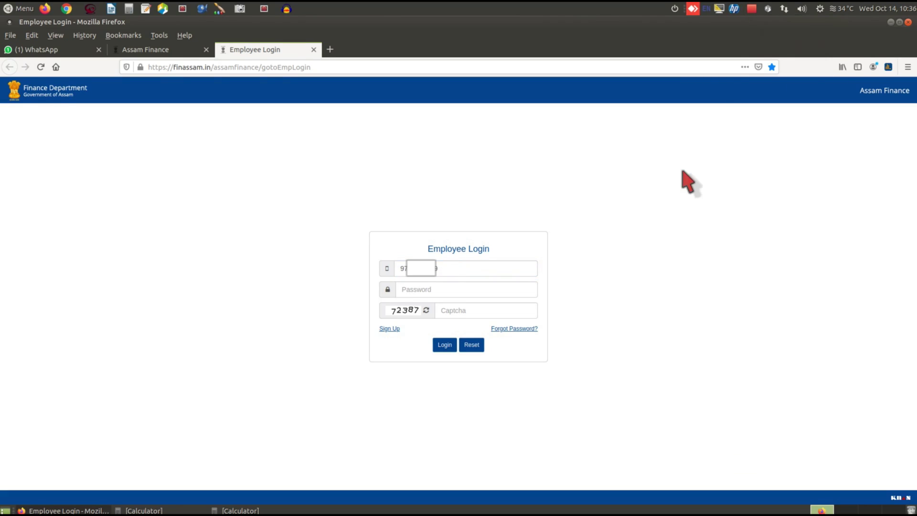
left_click(441, 286)
type("•")
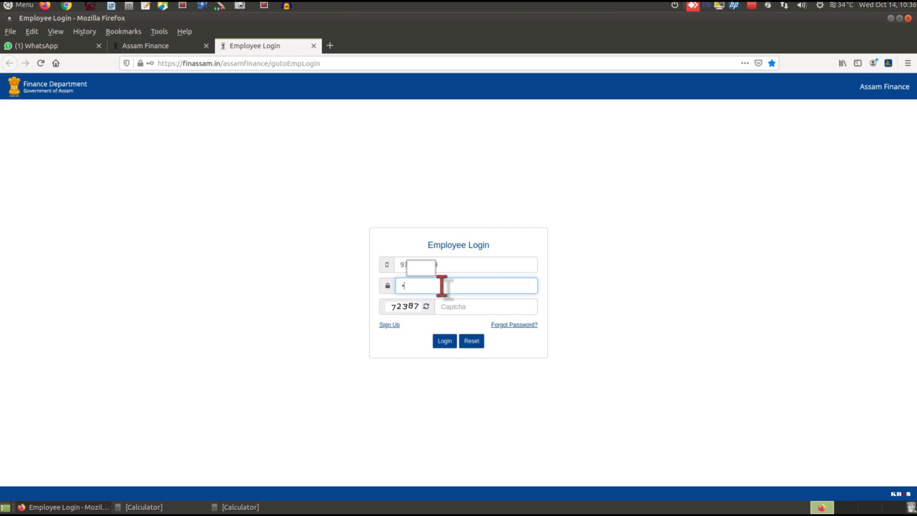
type("•")
left_click(495, 308)
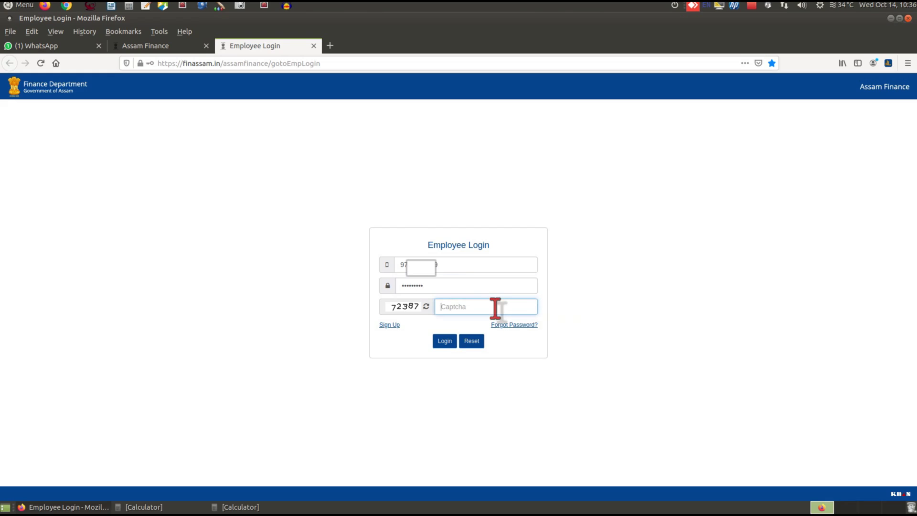
type("72")
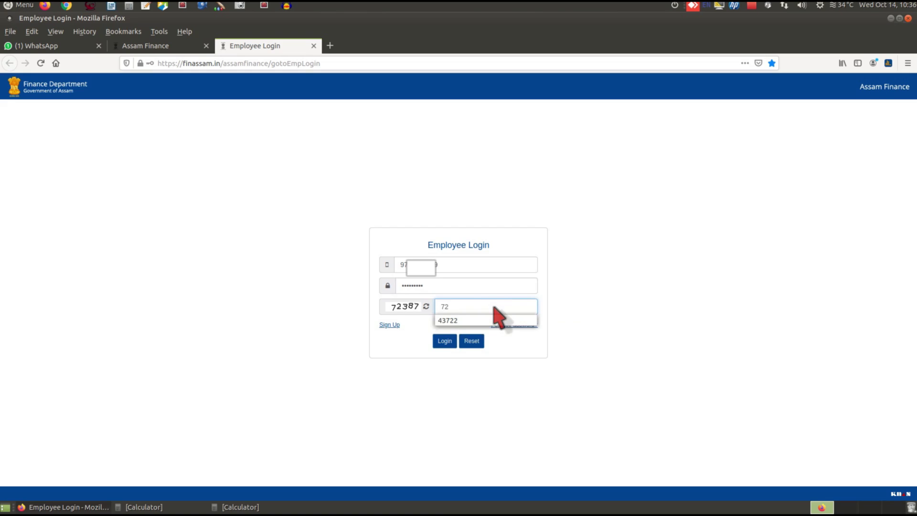
type("387")
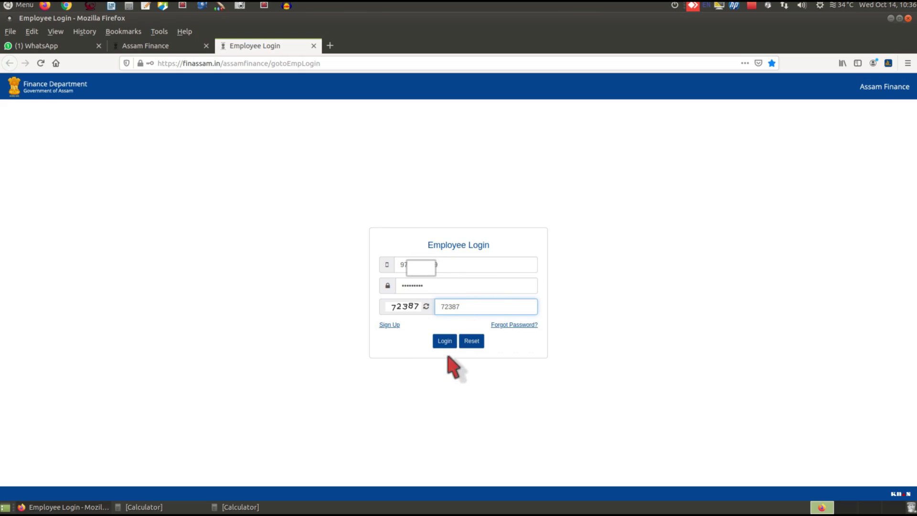
left_click(451, 340)
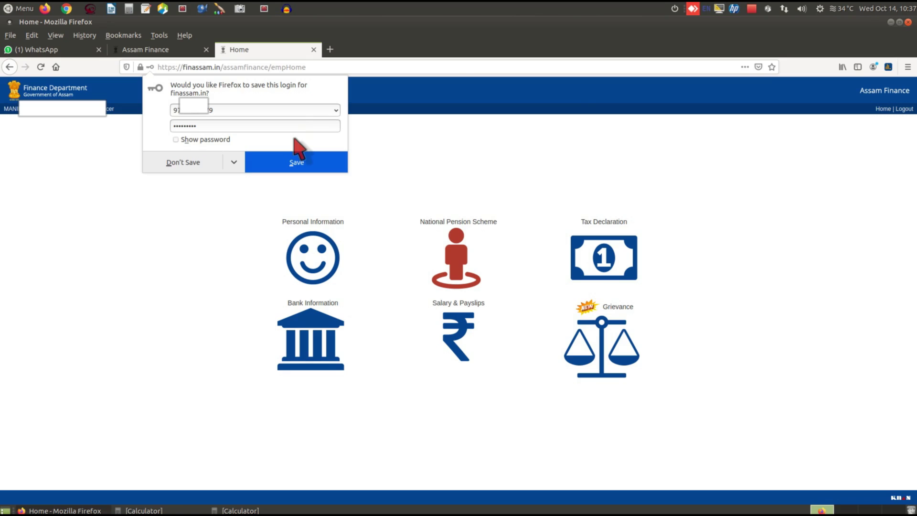
- Choose Don't Save on Firefox's save-login prompt and open the Personal Information tile
left_click(165, 166)
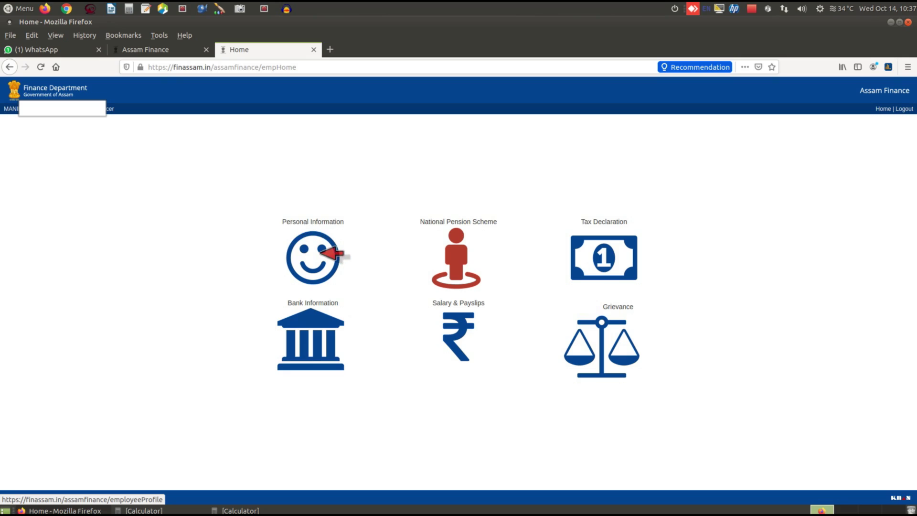
left_click(321, 252)
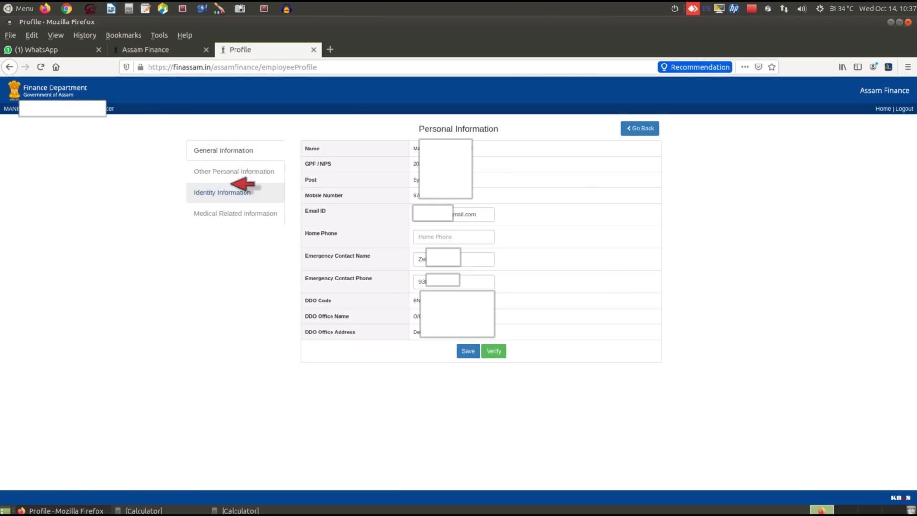
- Switch to Other Personal Information to see gender, date of birth, marital status and dependants
left_click(264, 173)
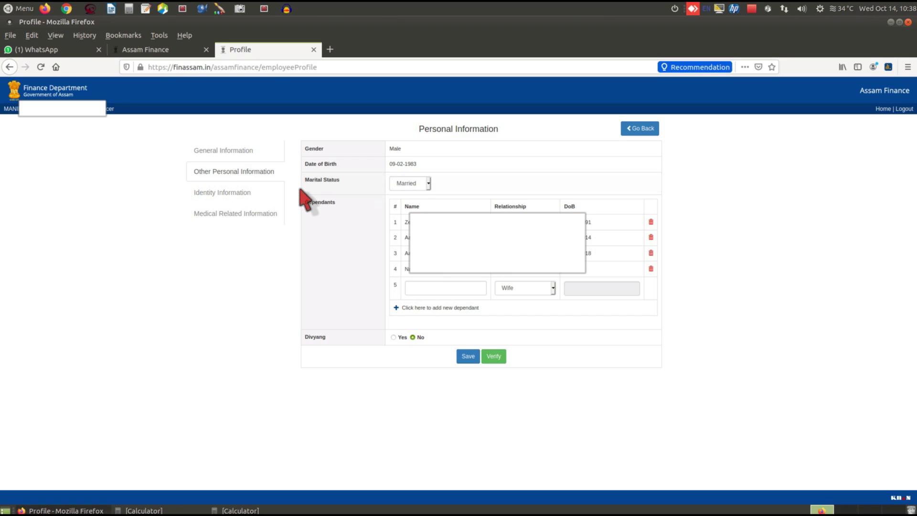
- Keep marital status as Married, then switch to the Identity Information section
left_click(428, 185)
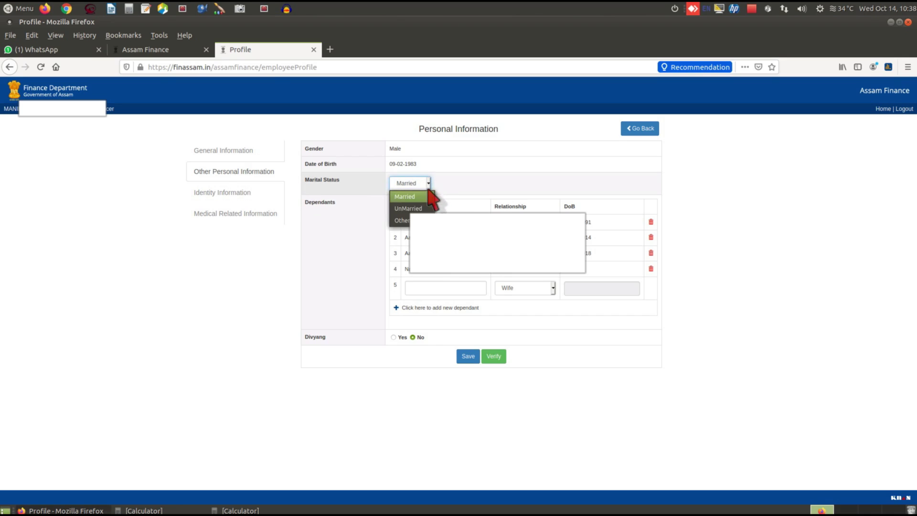
left_click(416, 197)
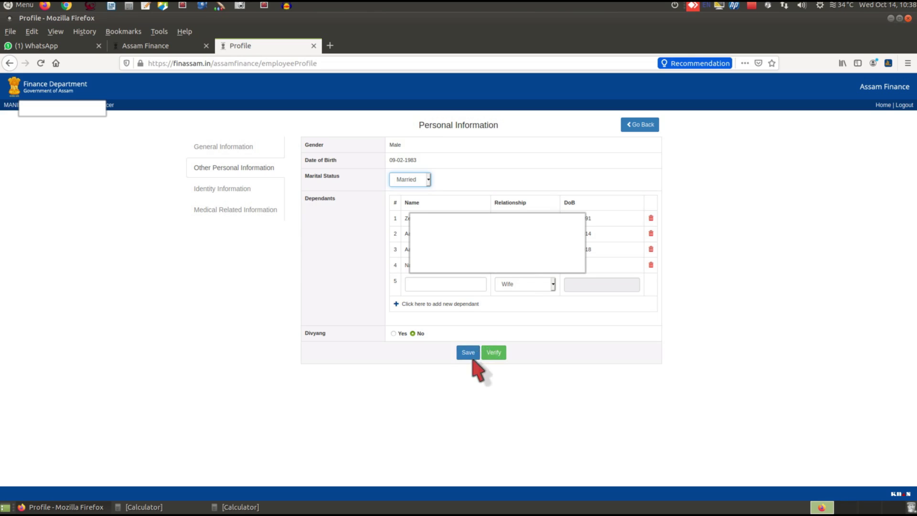
left_click(248, 188)
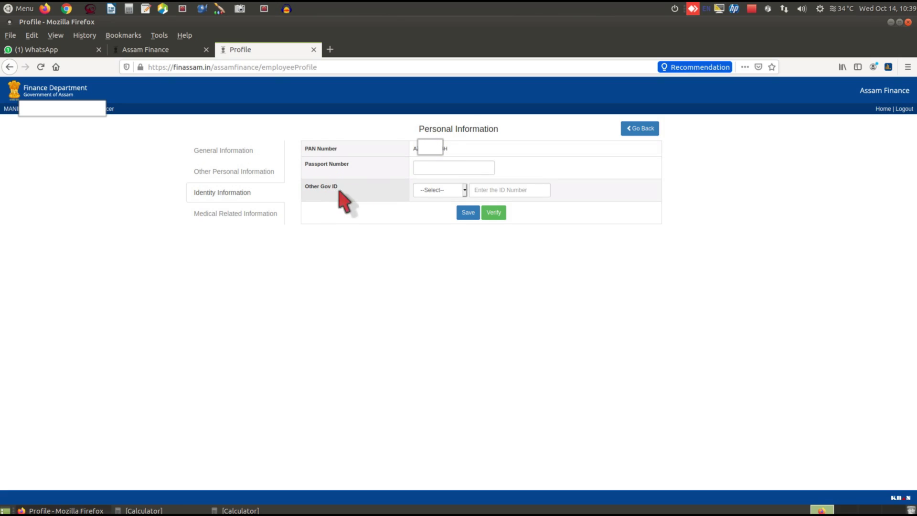
- Review Other Gov ID options, then keep blood group A+ and visit the Family Doctor fields
left_click(458, 191)
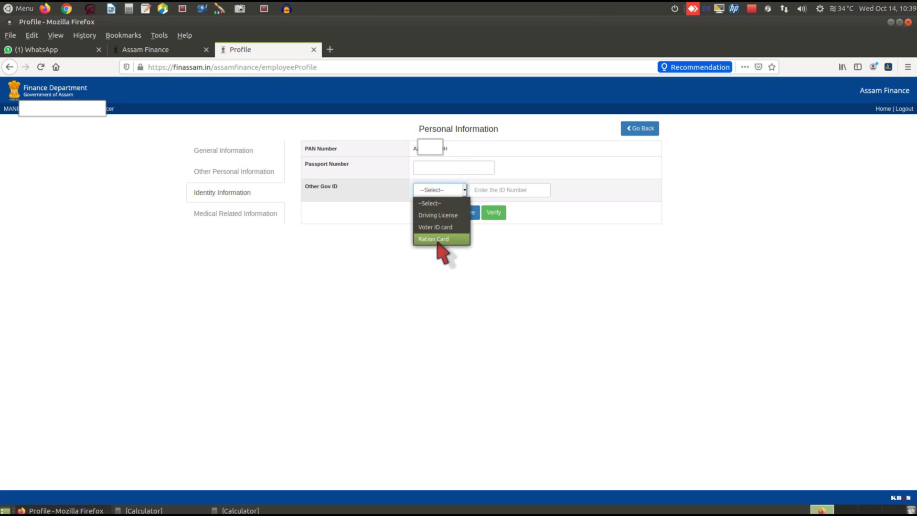
left_click(573, 196)
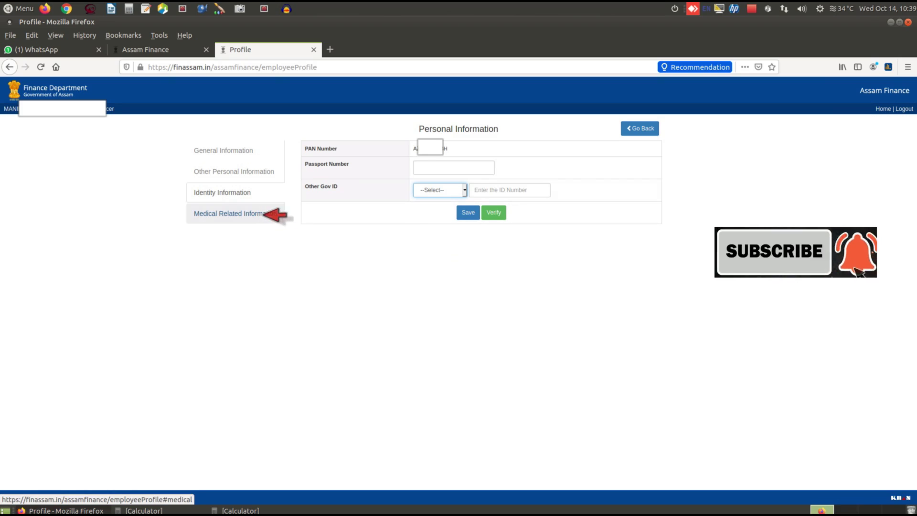
left_click(274, 215)
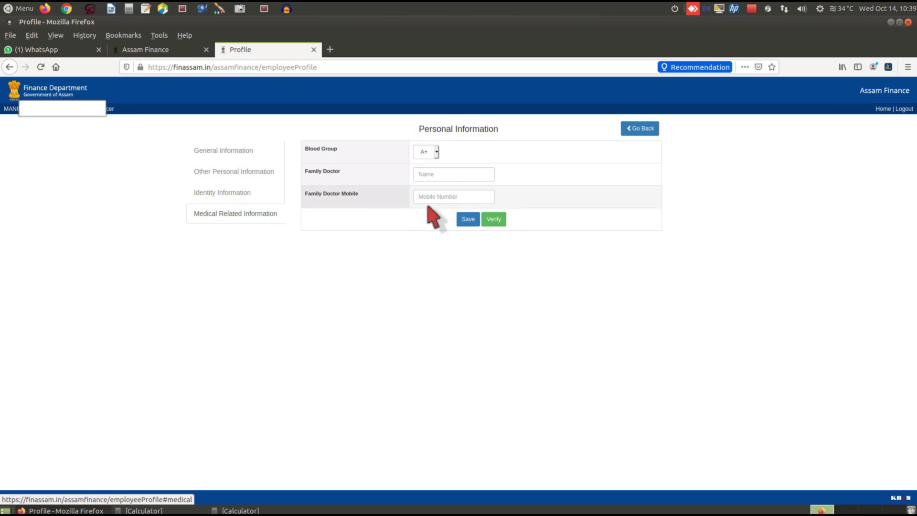
left_click(435, 152)
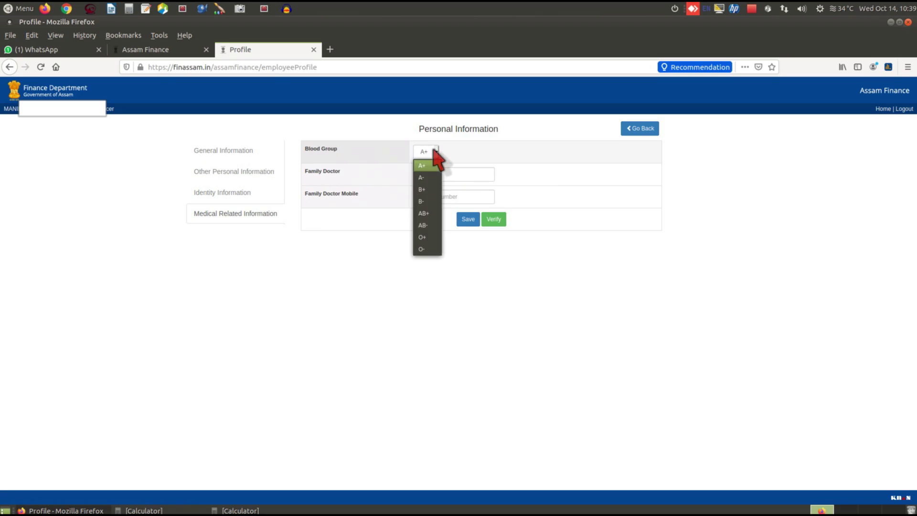
left_click(469, 152)
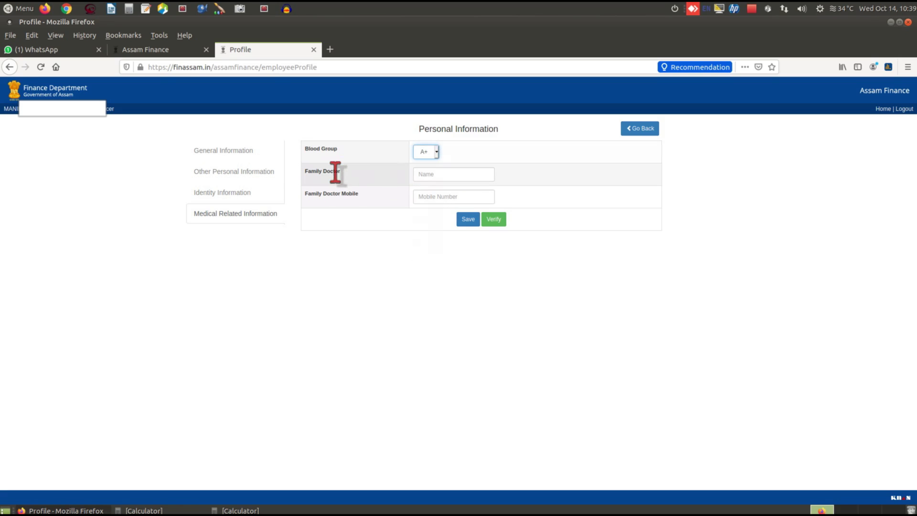
left_click(451, 174)
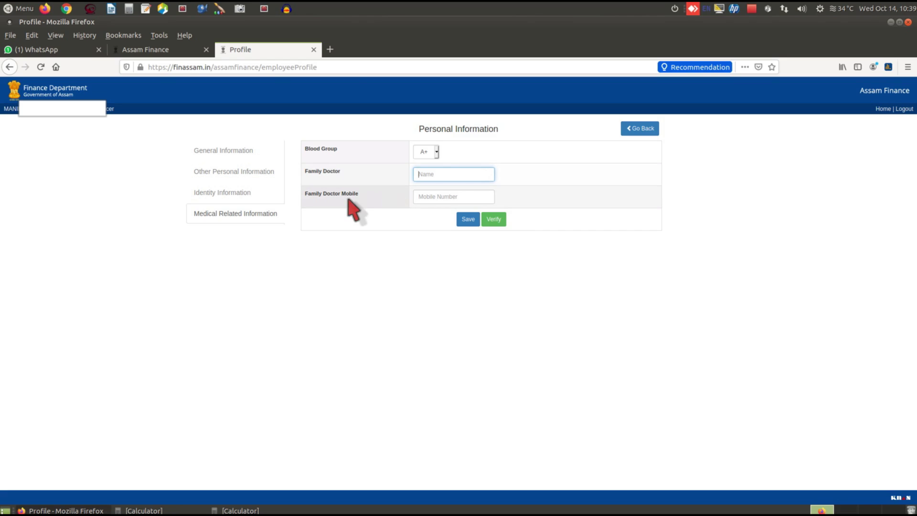
left_click(473, 196)
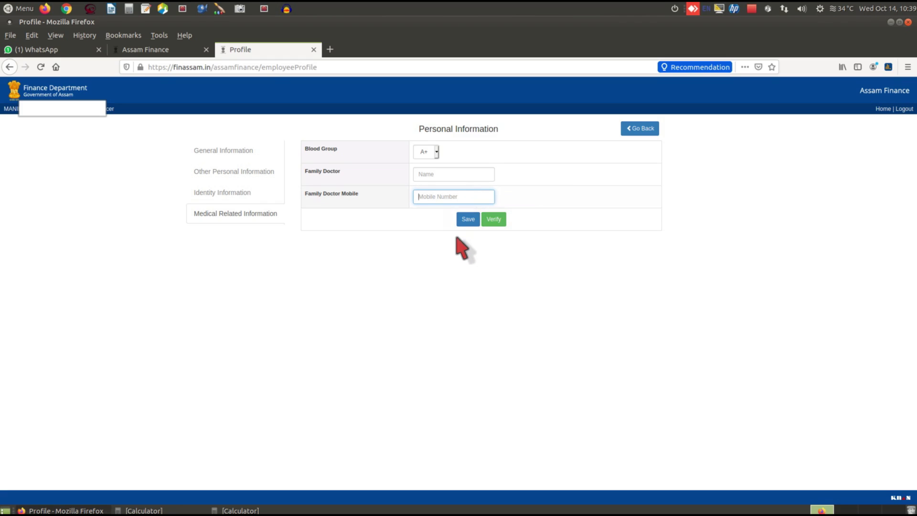
- From the employee home page, list the 2020-21 payslips and request the SEPTEMBER 2020 PDF
left_click(653, 128)
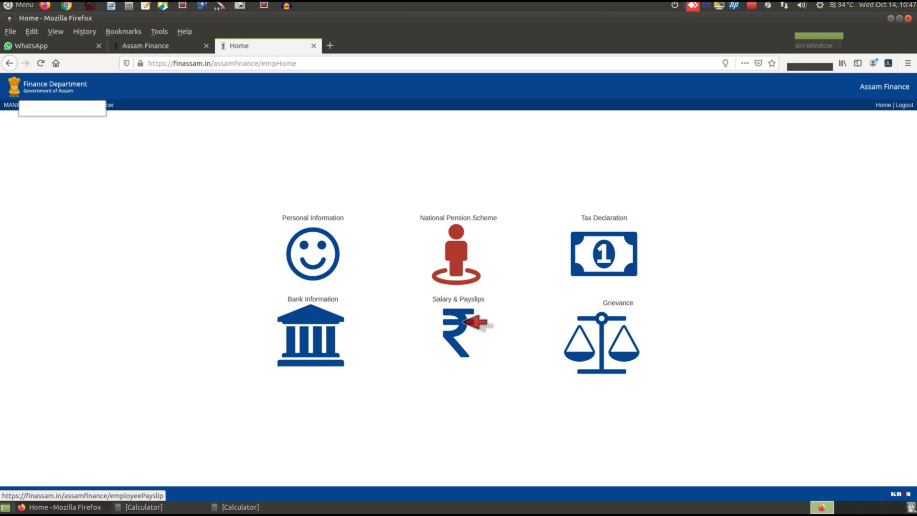
left_click(461, 319)
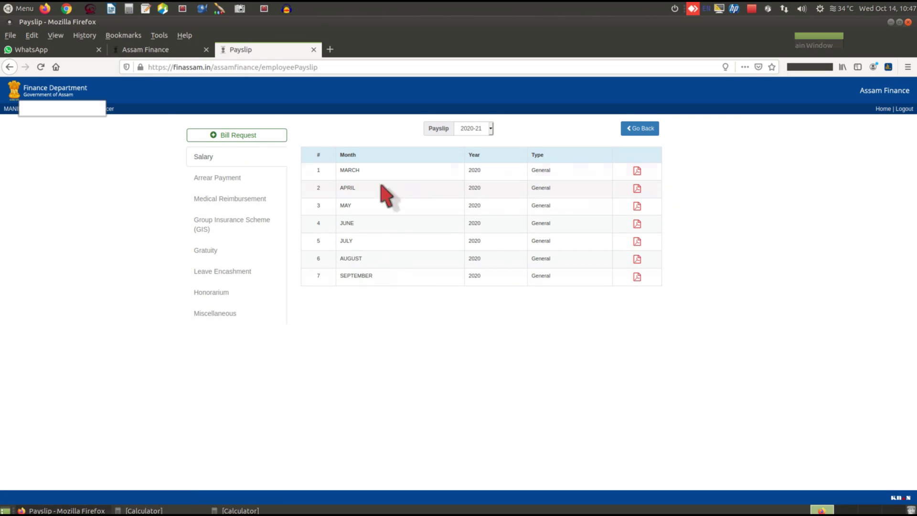
left_click(478, 130)
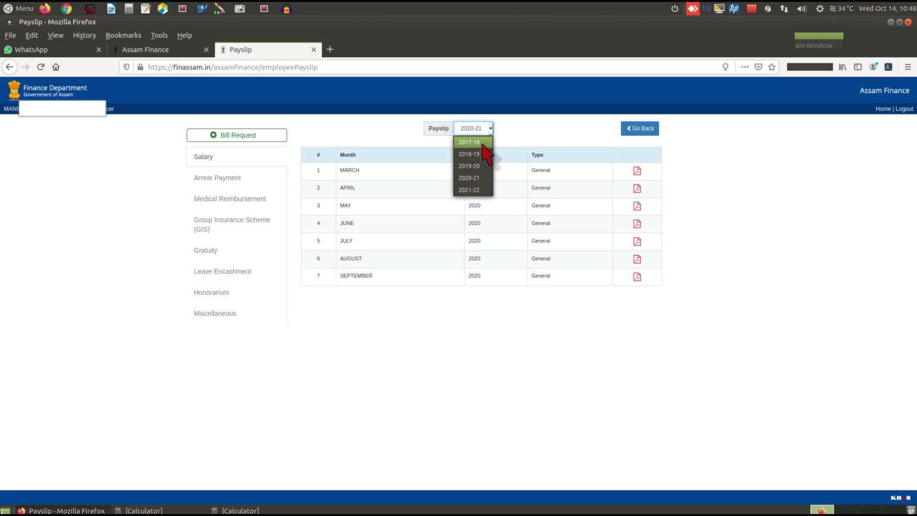
left_click(522, 138)
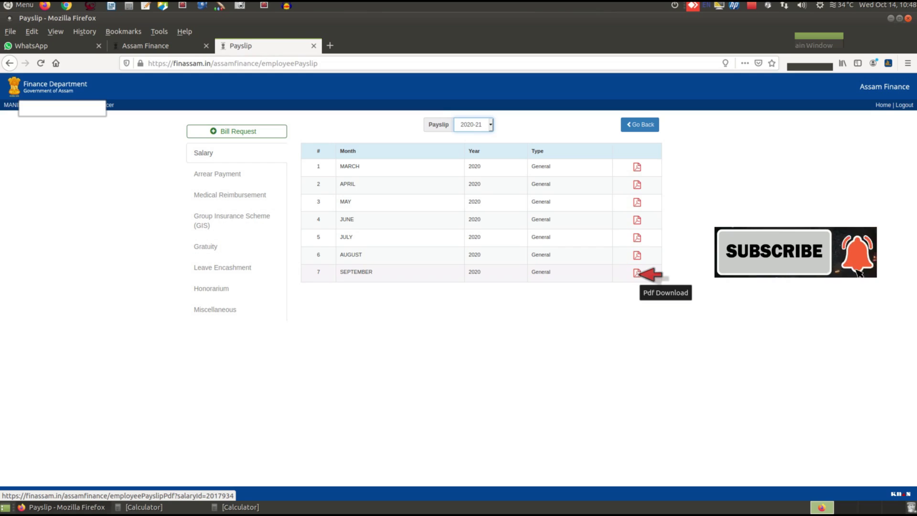
left_click(637, 273)
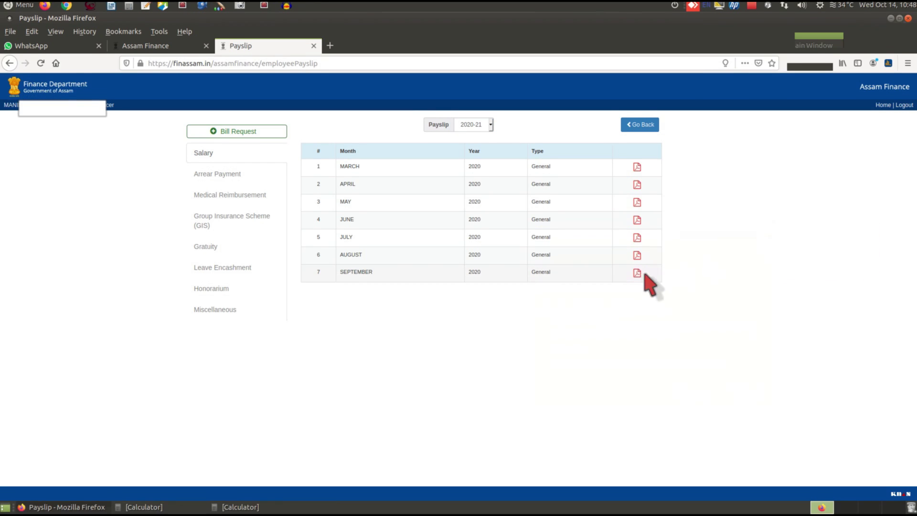
left_click(637, 272)
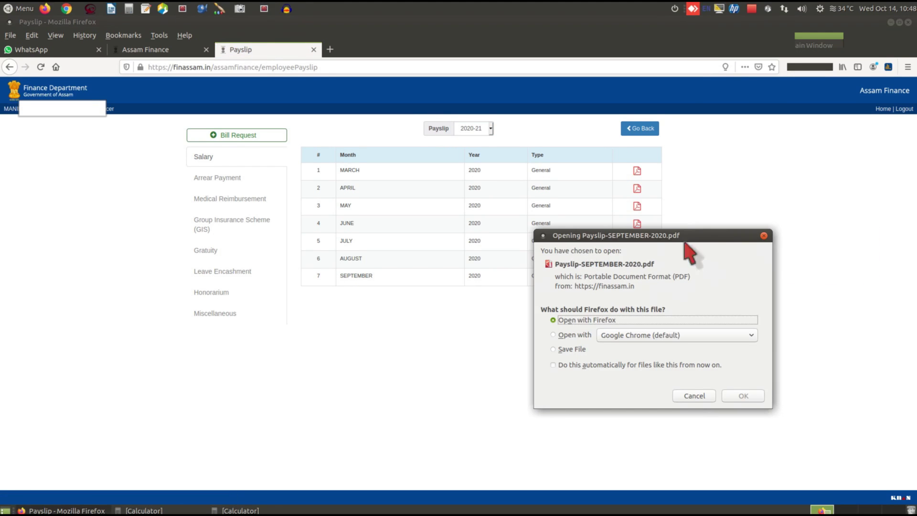
- Save Payslip-SEPTEMBER-2020.pdf to the Desktop
left_click(587, 350)
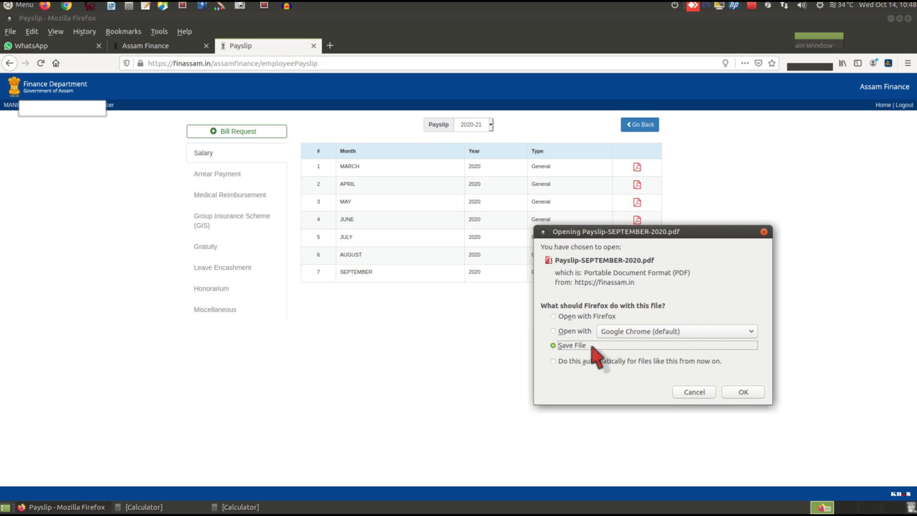
left_click(743, 392)
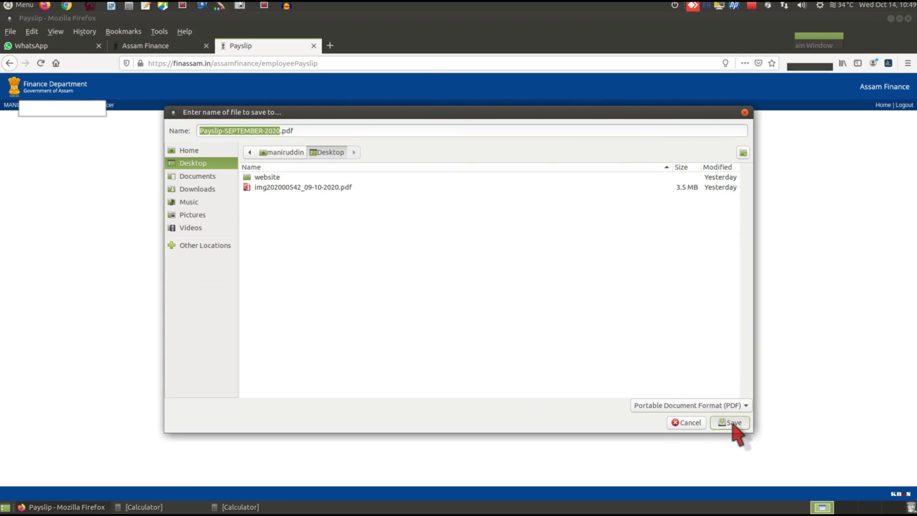
left_click(734, 424)
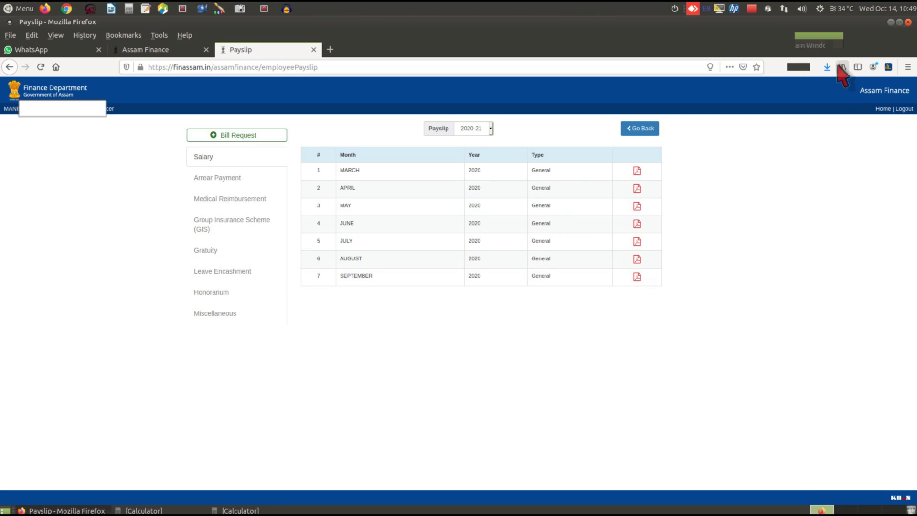
- Check the recent downloads, then open the SEPTEMBER 2020 payslip in Firefox
left_click(827, 63)
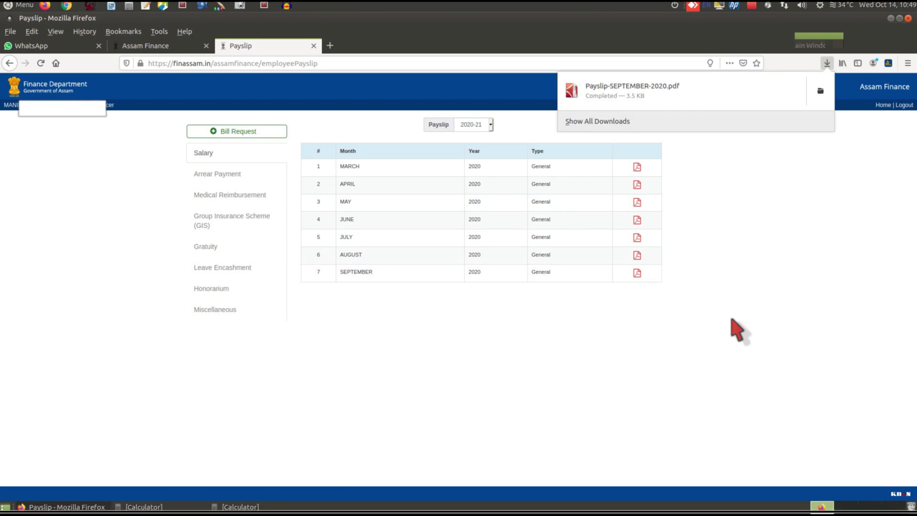
left_click(640, 332)
left_click(638, 274)
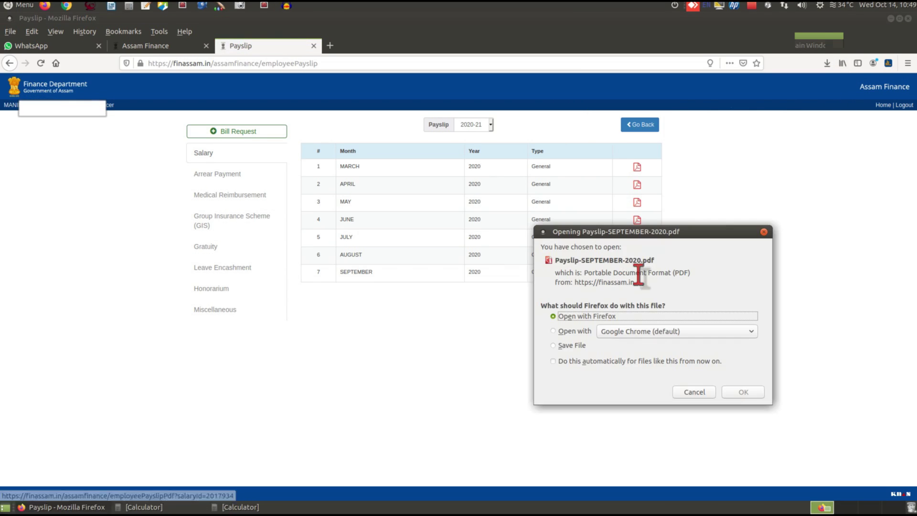
left_click(745, 393)
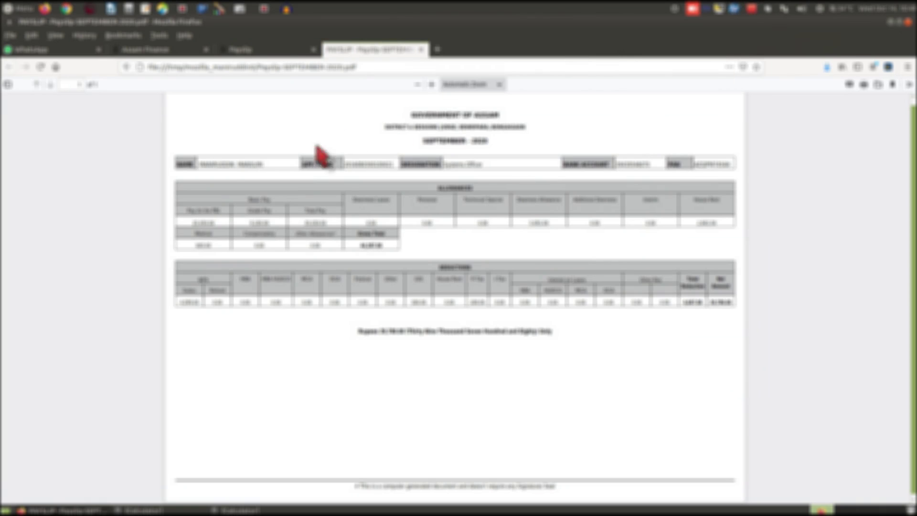
- Select a word of the employee's name on the payslip, then close the PDF tab
double_click(204, 164)
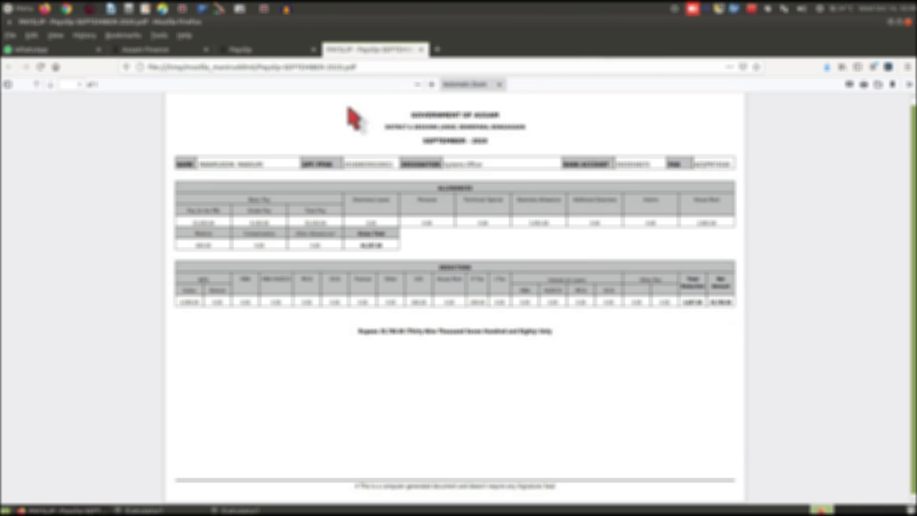
left_click(421, 47)
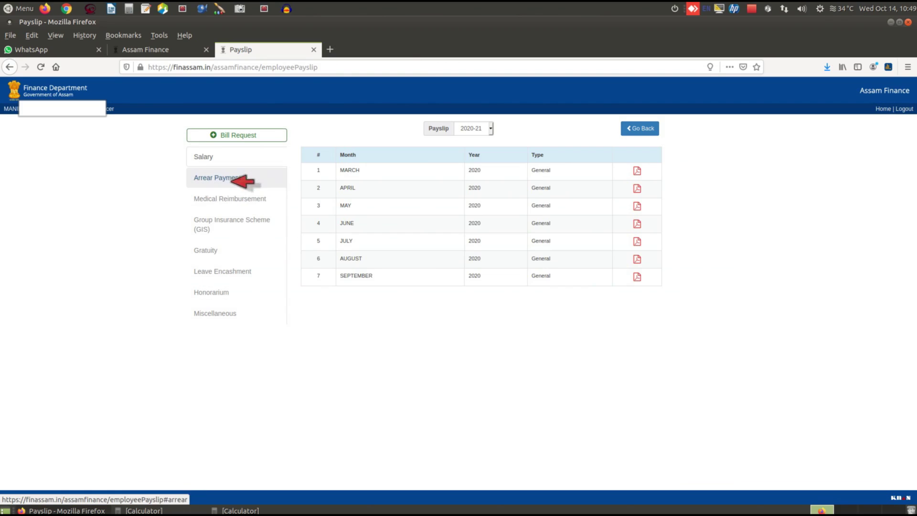
left_click(232, 179)
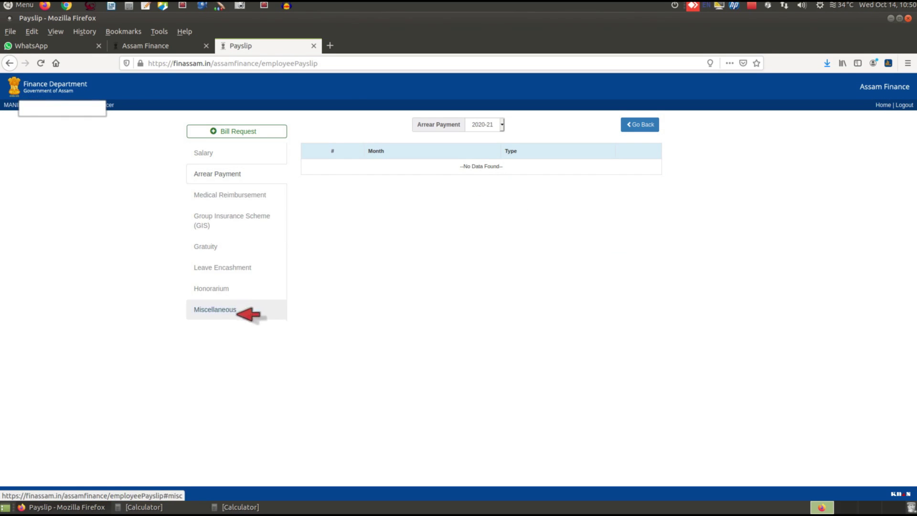
left_click(223, 161)
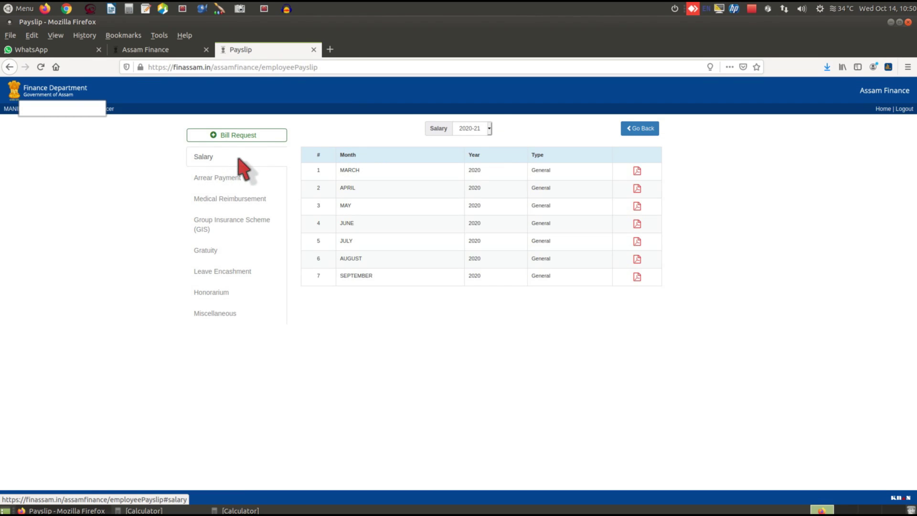